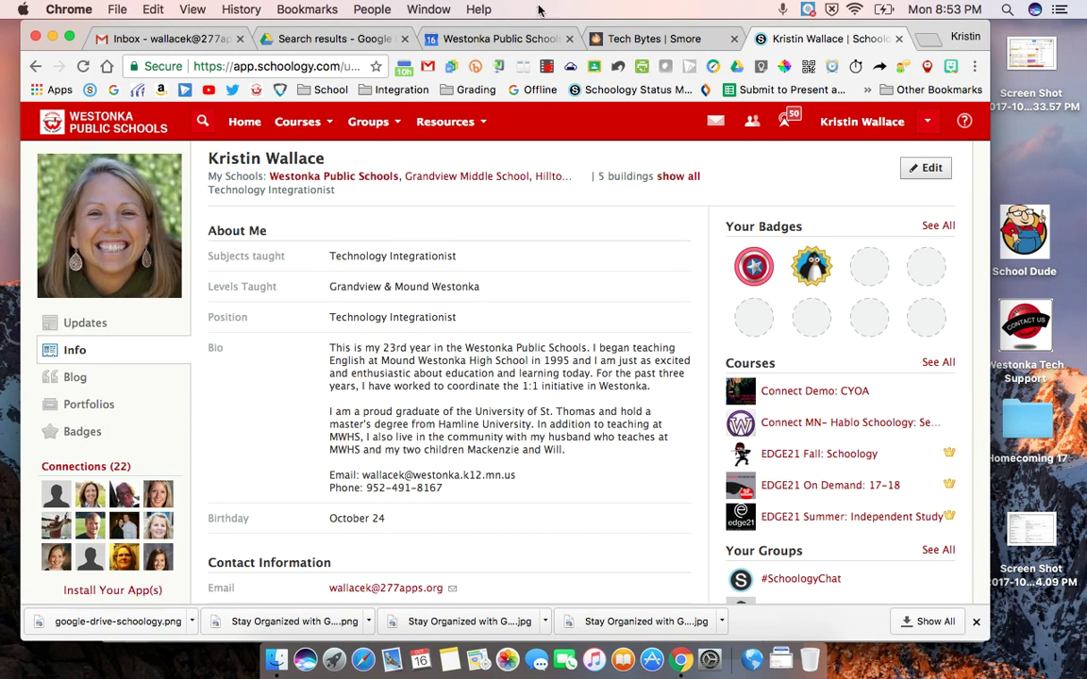
Switch from Schoology to the Westonka Public Schools Google Calendar tab
left_click(503, 41)
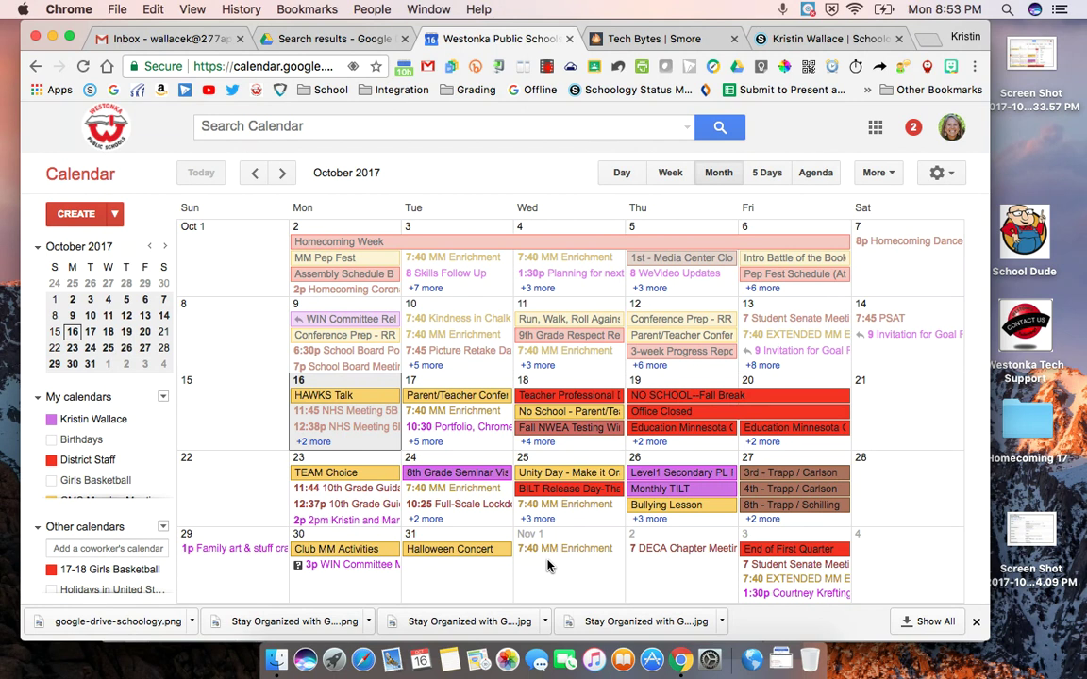
Scroll the October 2017 month view to look over the My calendars list
scroll(90, 476, "down", 3)
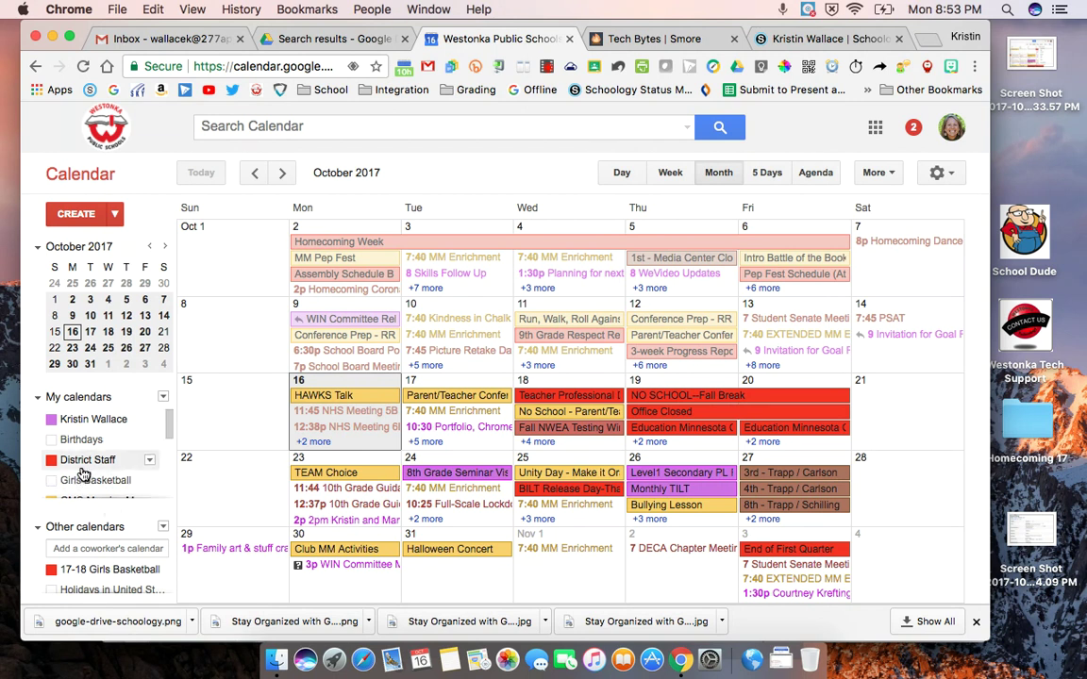
scroll(89, 479, "up", 3)
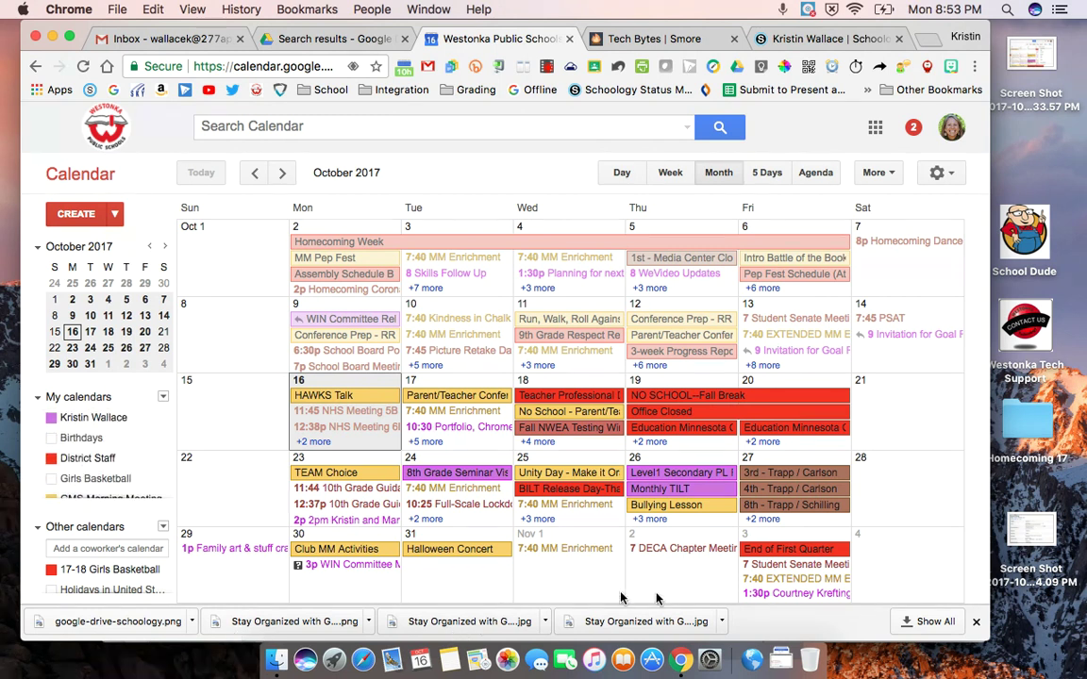
Open the calendar Settings page and check the Mobile Setup phone configuration for SMS
left_click(944, 173)
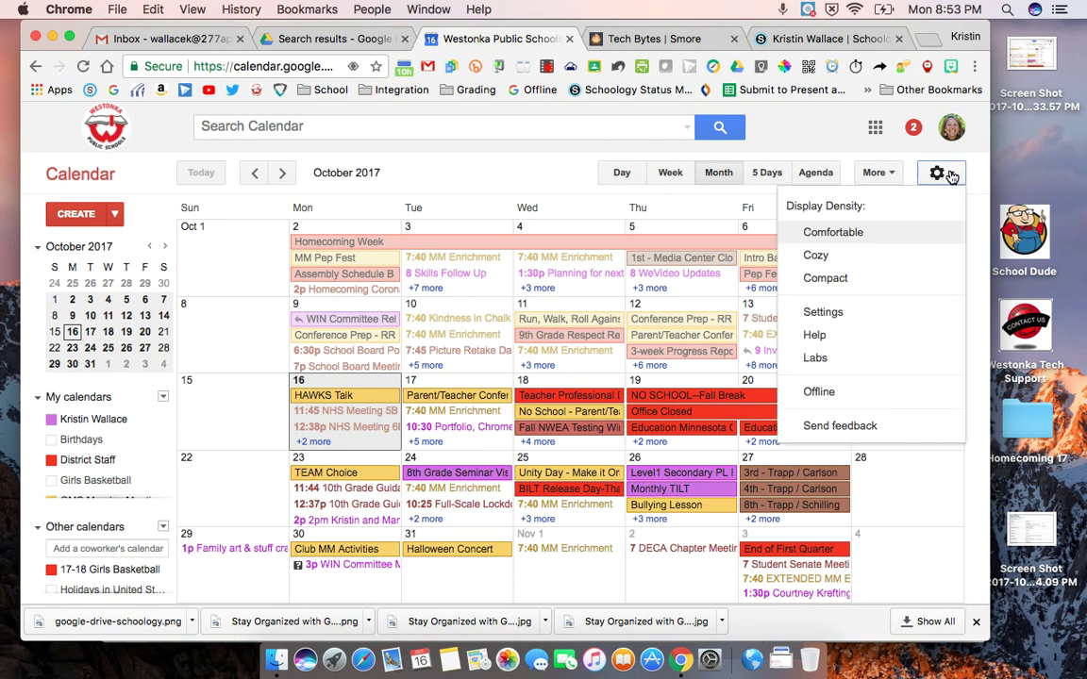
left_click(842, 322)
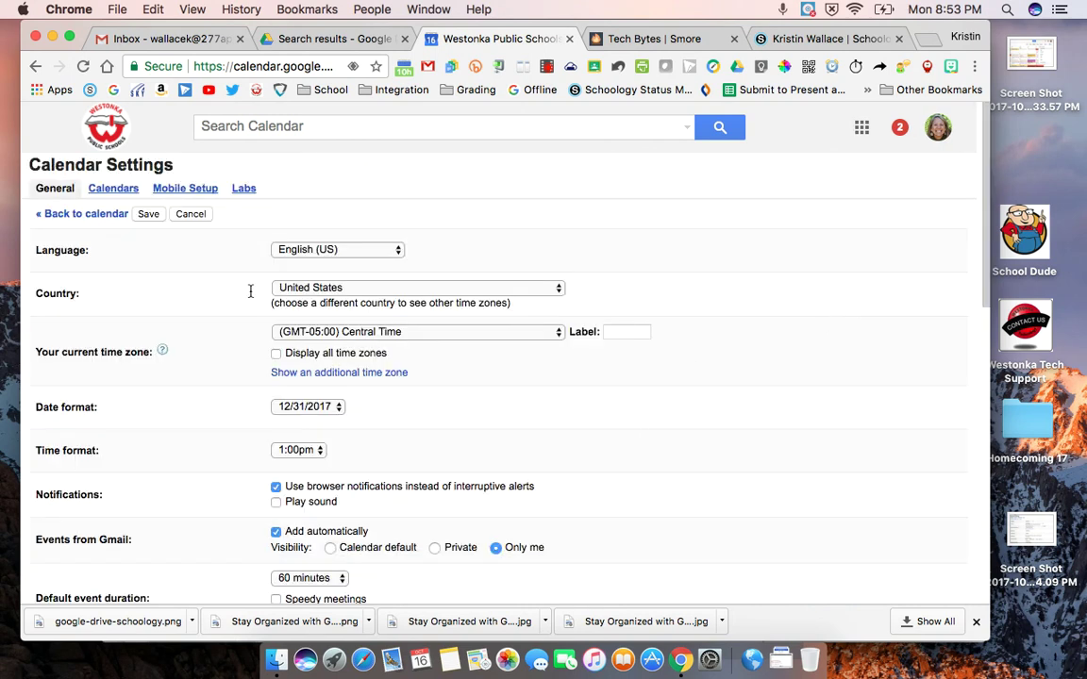
left_click(171, 193)
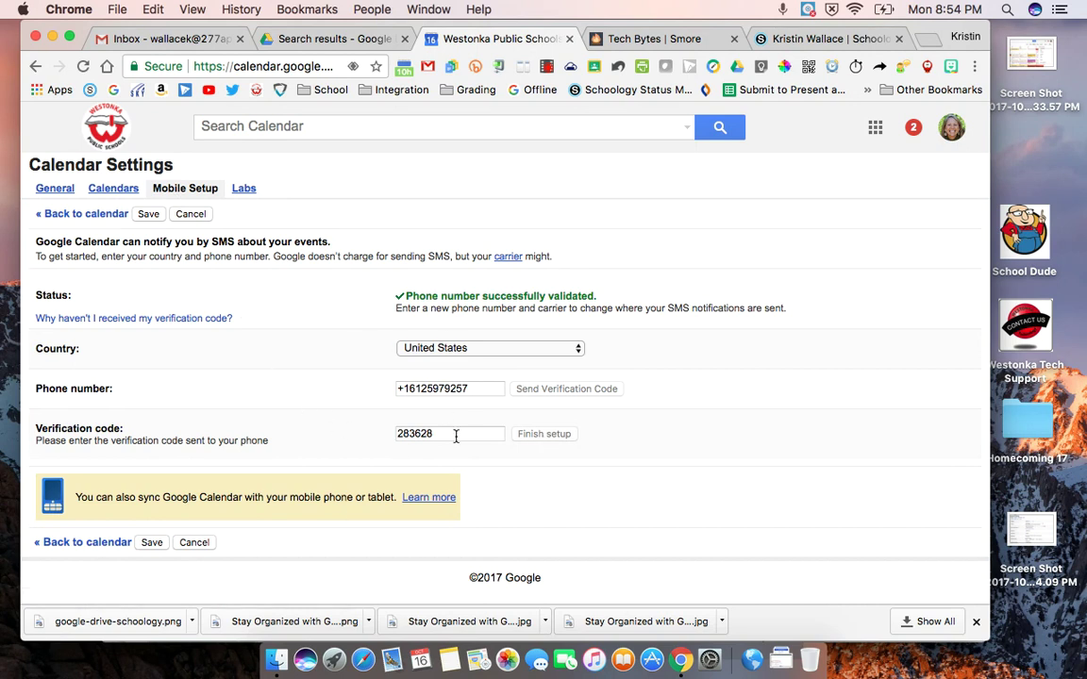
Open the Calendars tab and the MWHS Staff Calendar's notification settings
left_click(124, 193)
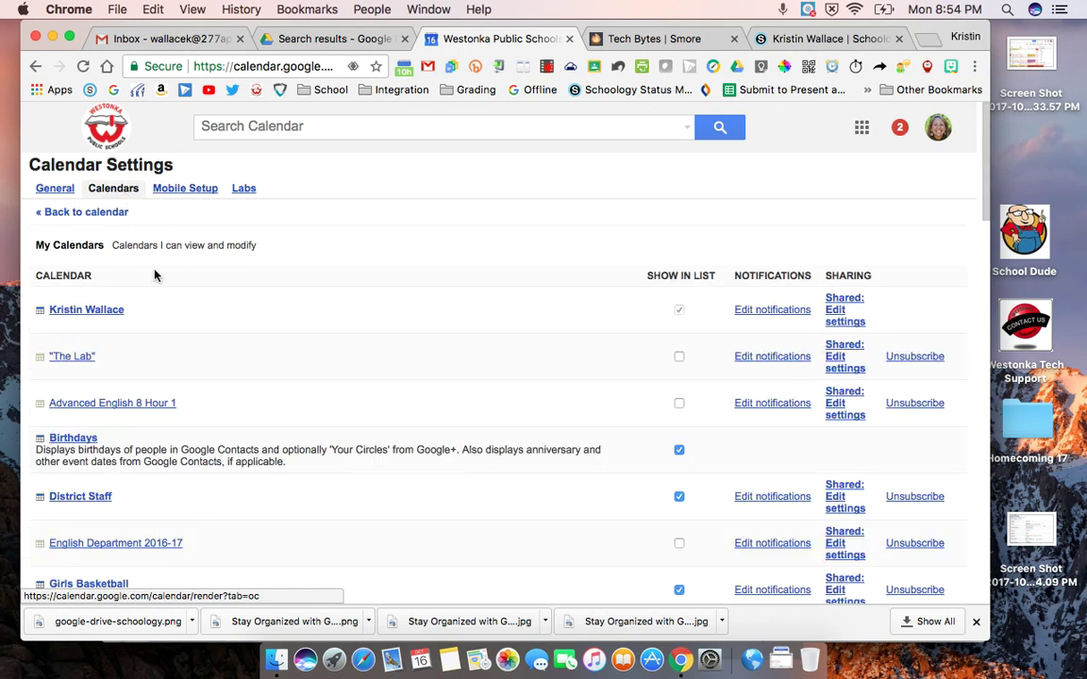
scroll(234, 378, "down", 1)
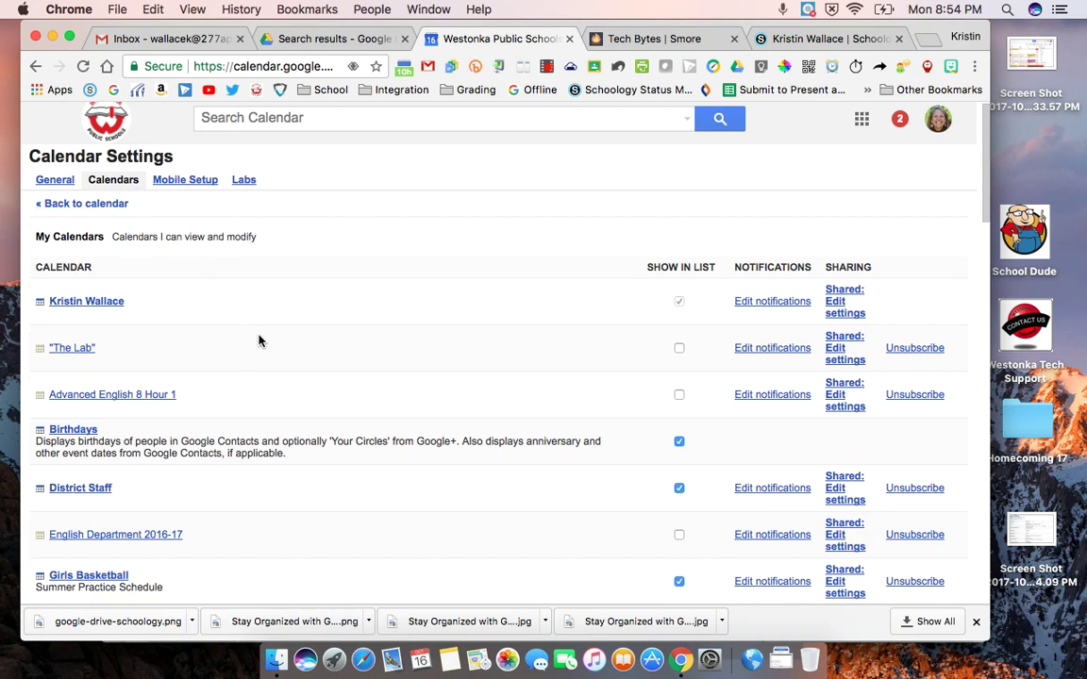
scroll(355, 440, "down", 2)
scroll(356, 440, "down", 5)
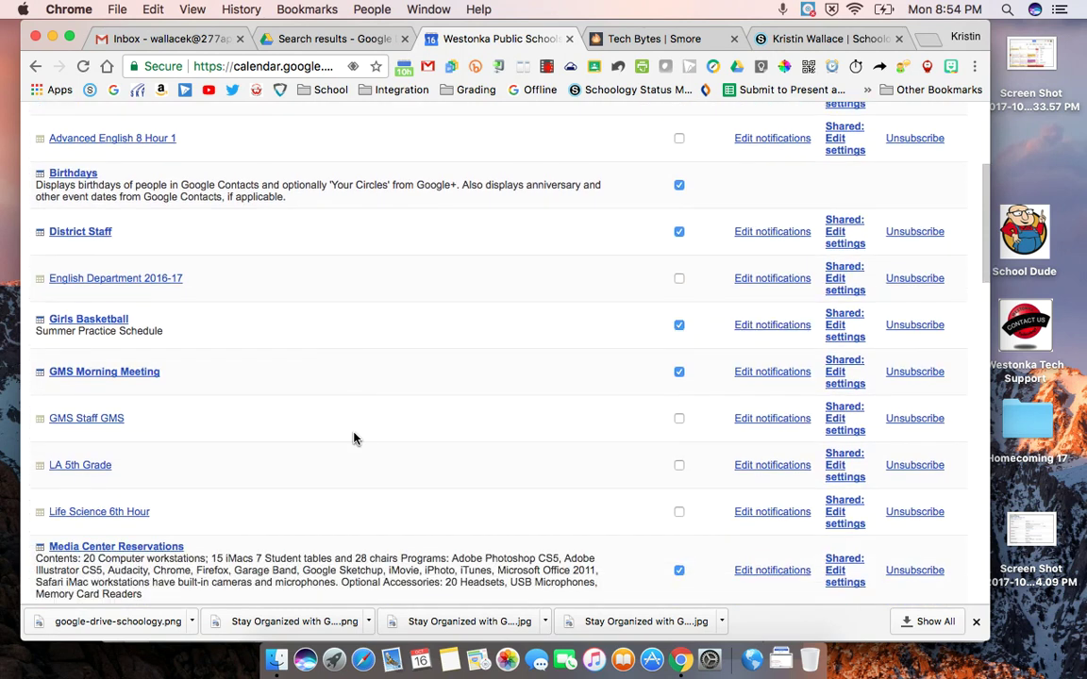
scroll(353, 436, "down", 4)
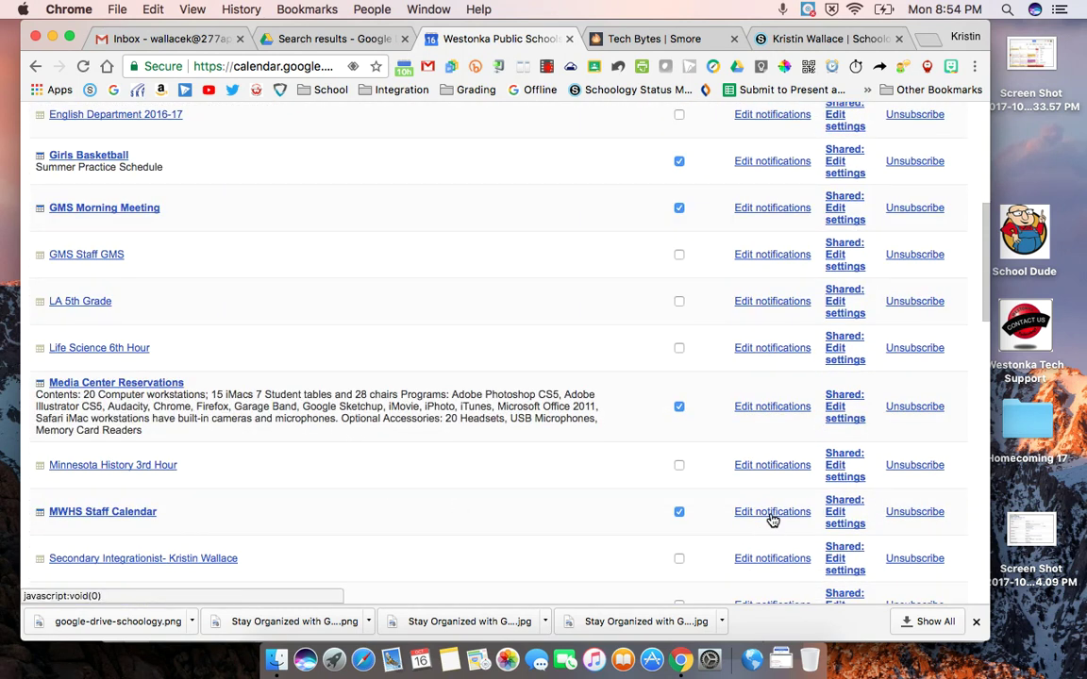
left_click(772, 512)
Add a 1-day-before 9:00am all-day event alert alongside the 30-minute default for MWHS Staff Calendar
scroll(701, 432, "up", 2)
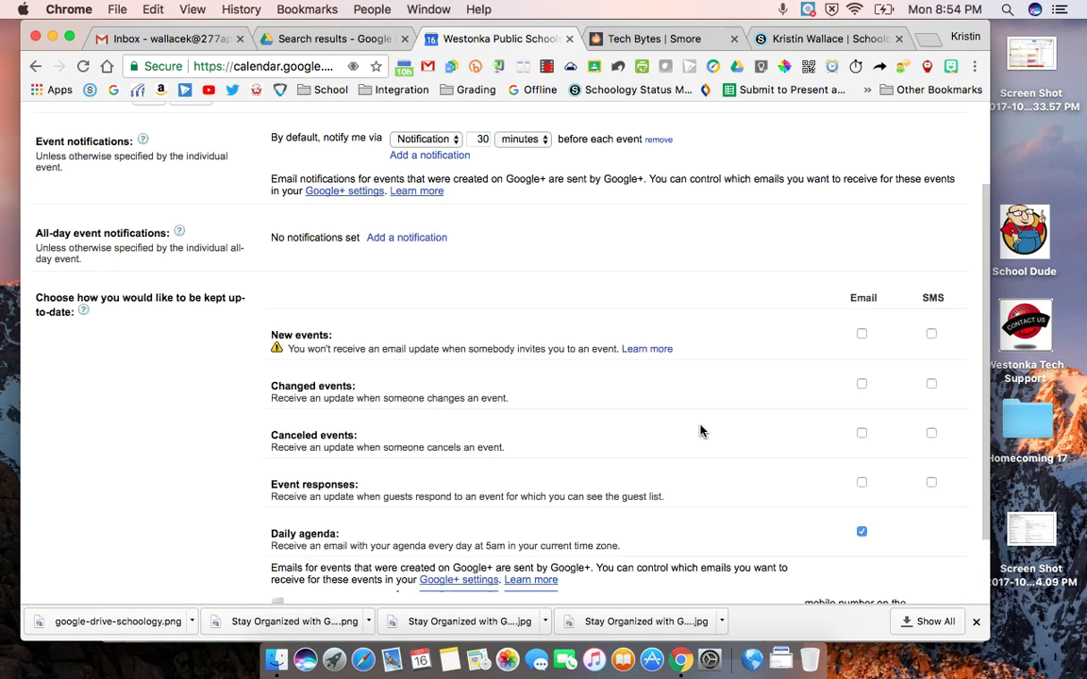
scroll(700, 431, "up", 2)
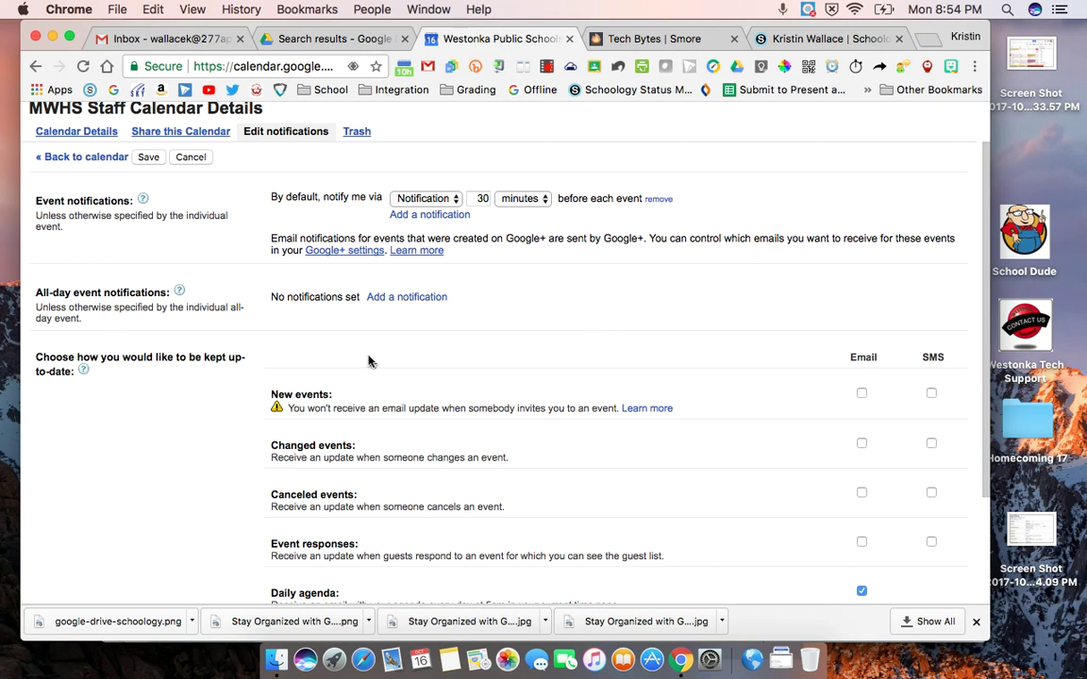
left_click(412, 296)
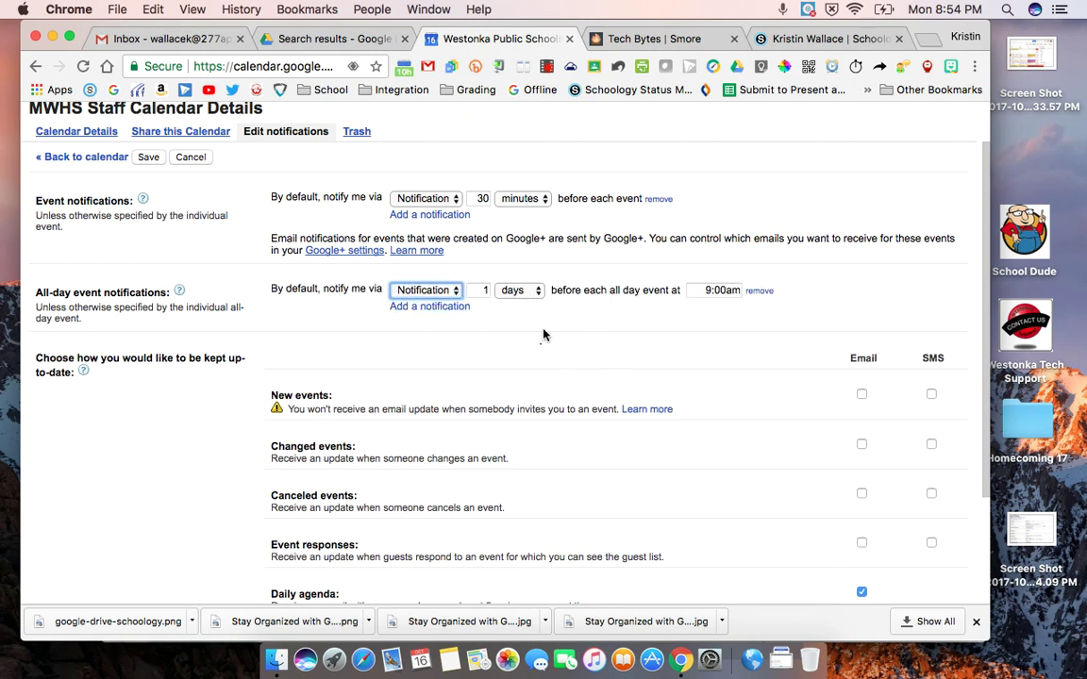
scroll(595, 407, "down", 4)
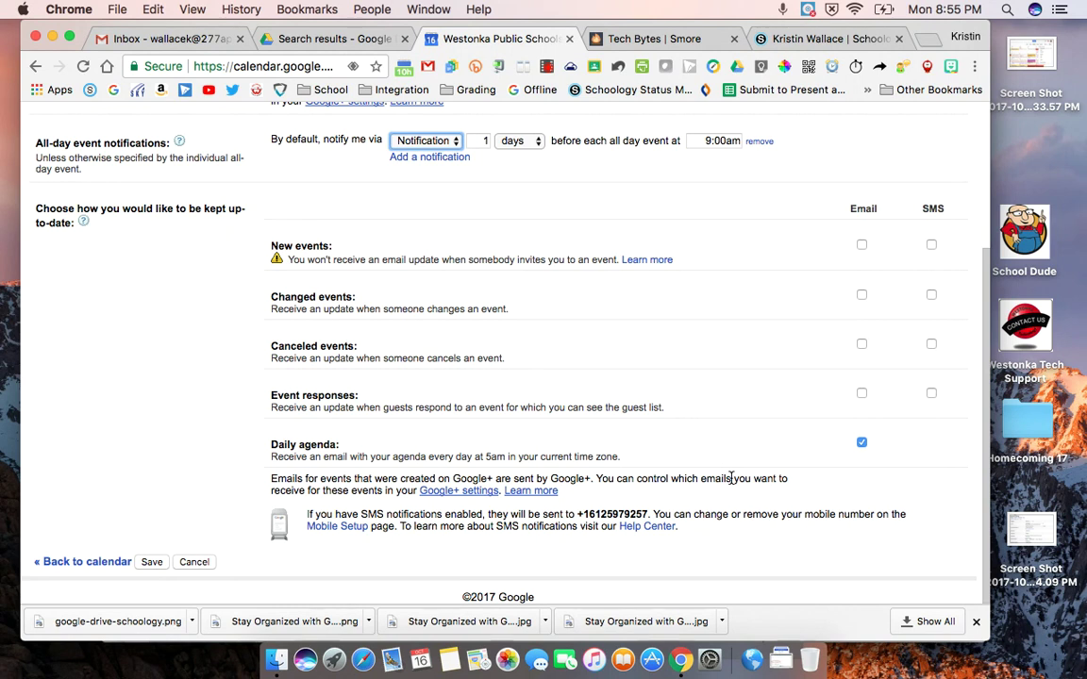
scroll(732, 479, "up", 3)
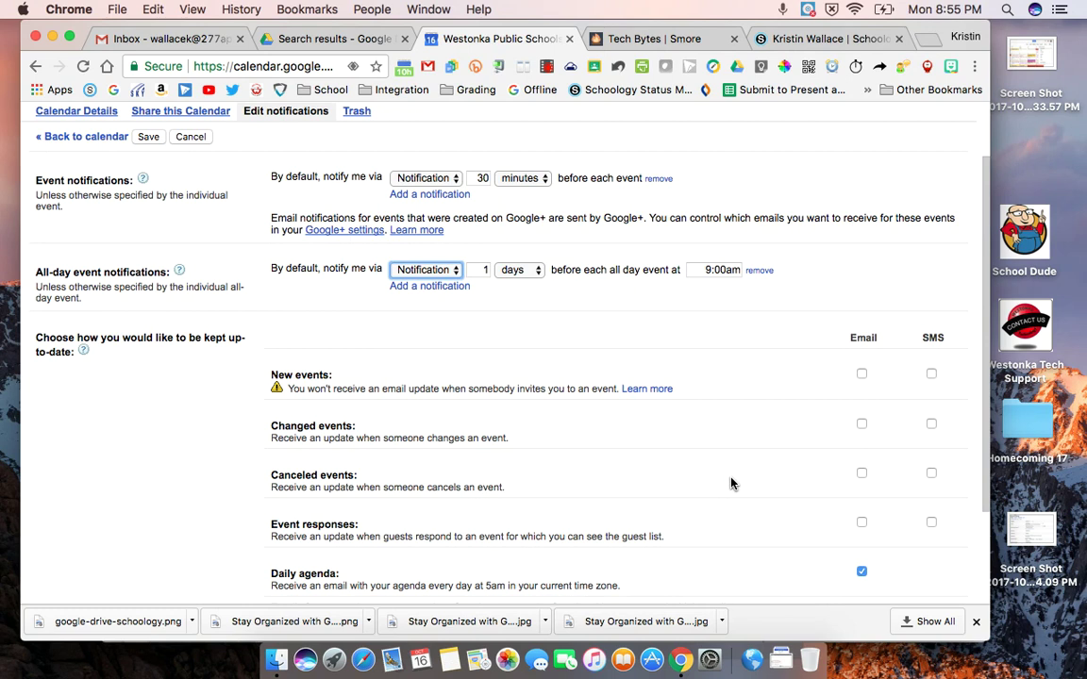
scroll(732, 484, "up", 2)
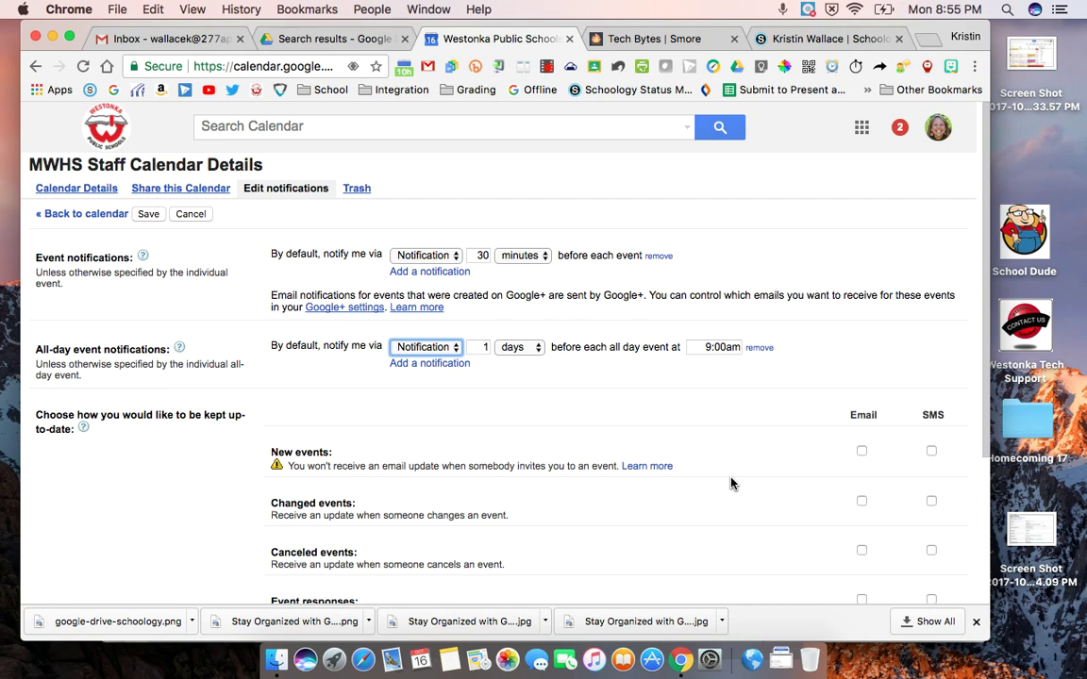
scroll(731, 484, "down", 5)
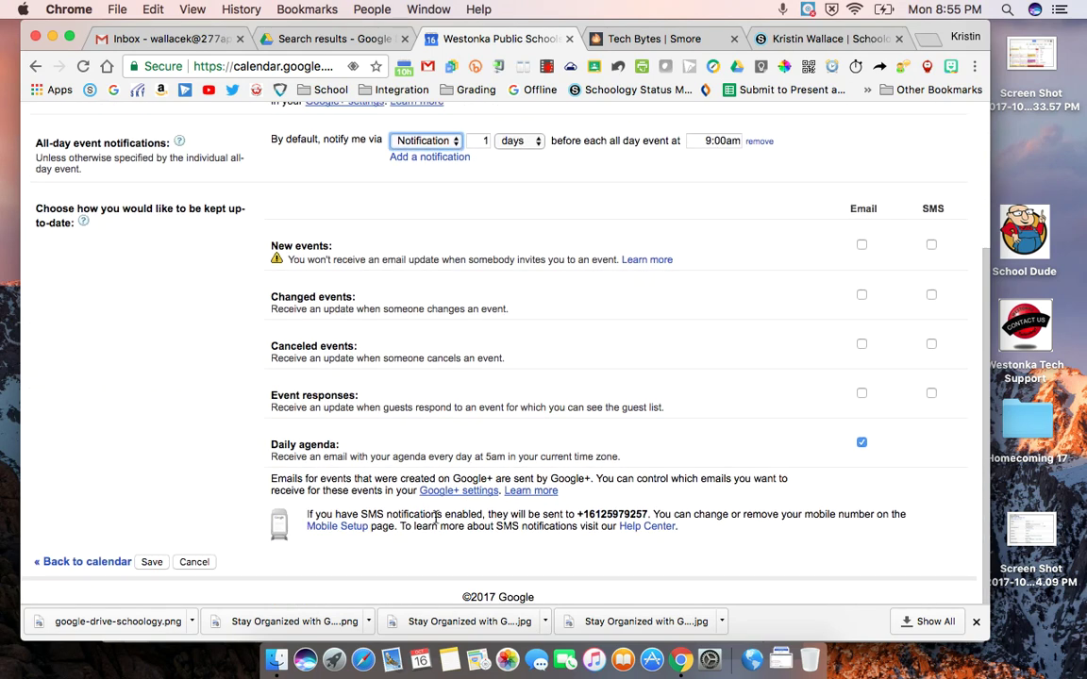
scroll(502, 476, "up", 5)
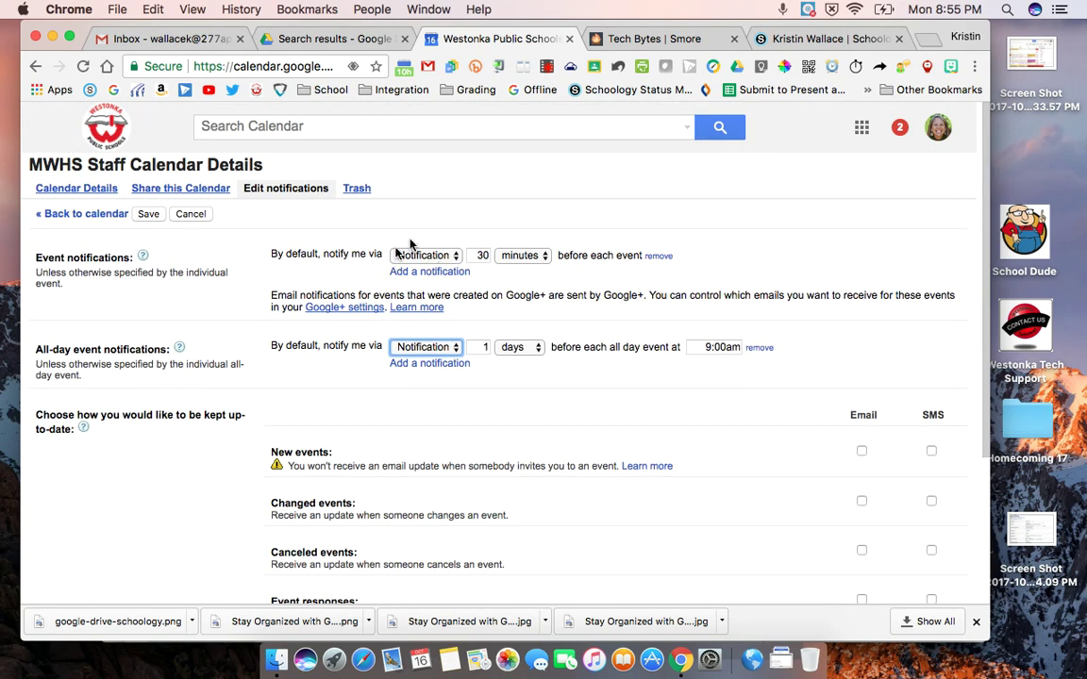
left_click(86, 214)
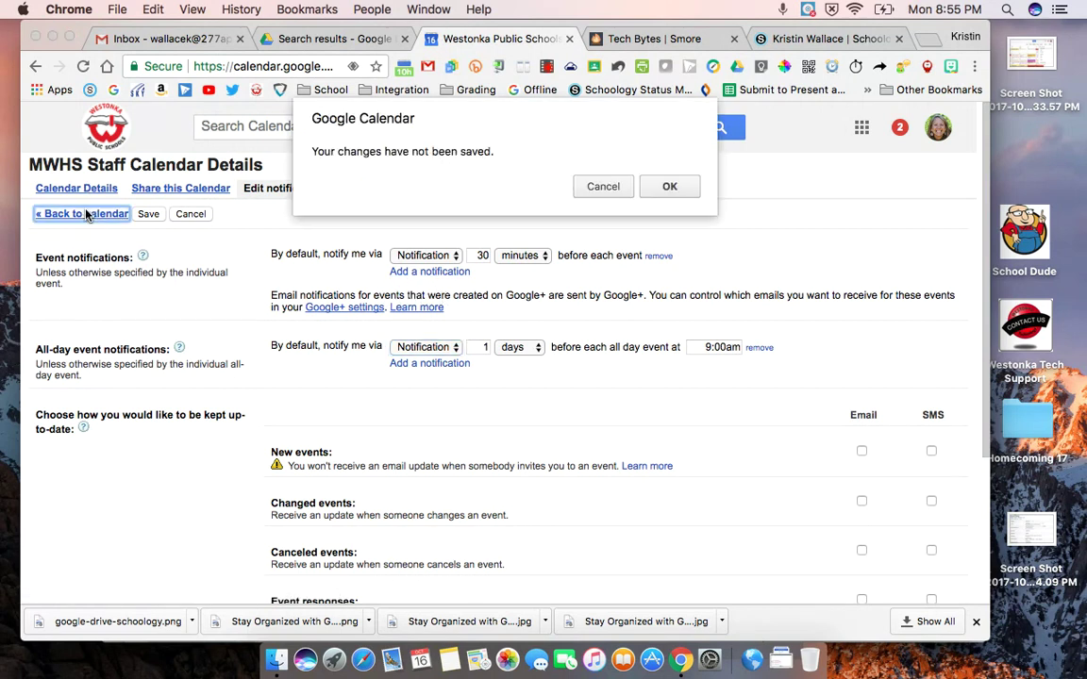
Discard unsaved settings and open full details for the Oct 23 2pm 'Finalize 10/26/17 release day' meeting
left_click(676, 187)
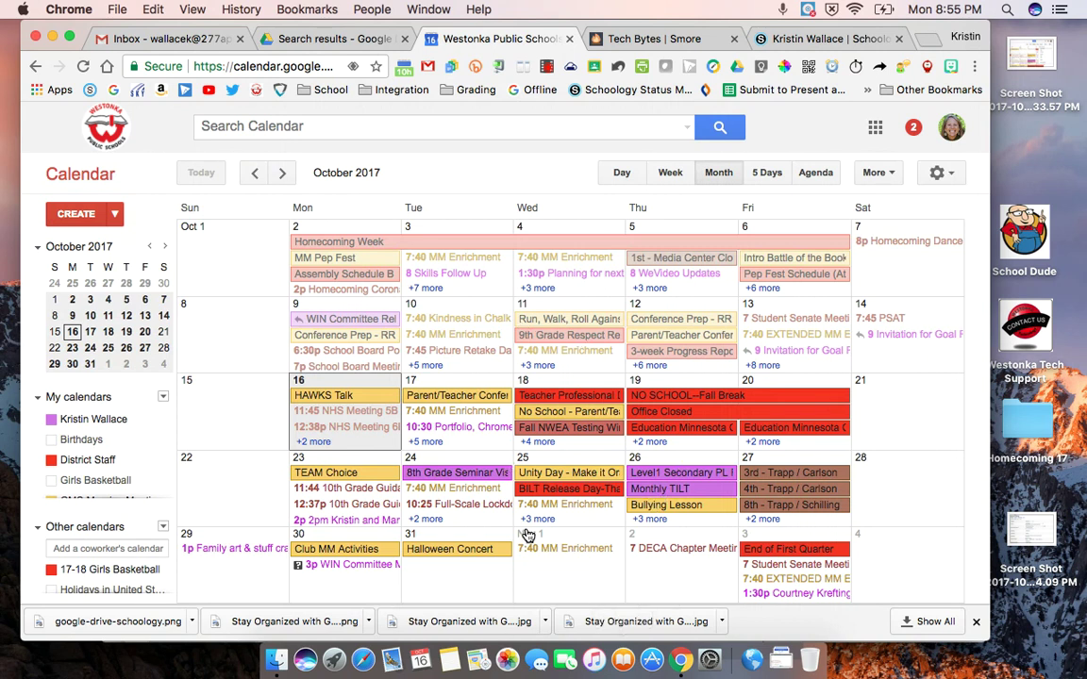
left_click(349, 520)
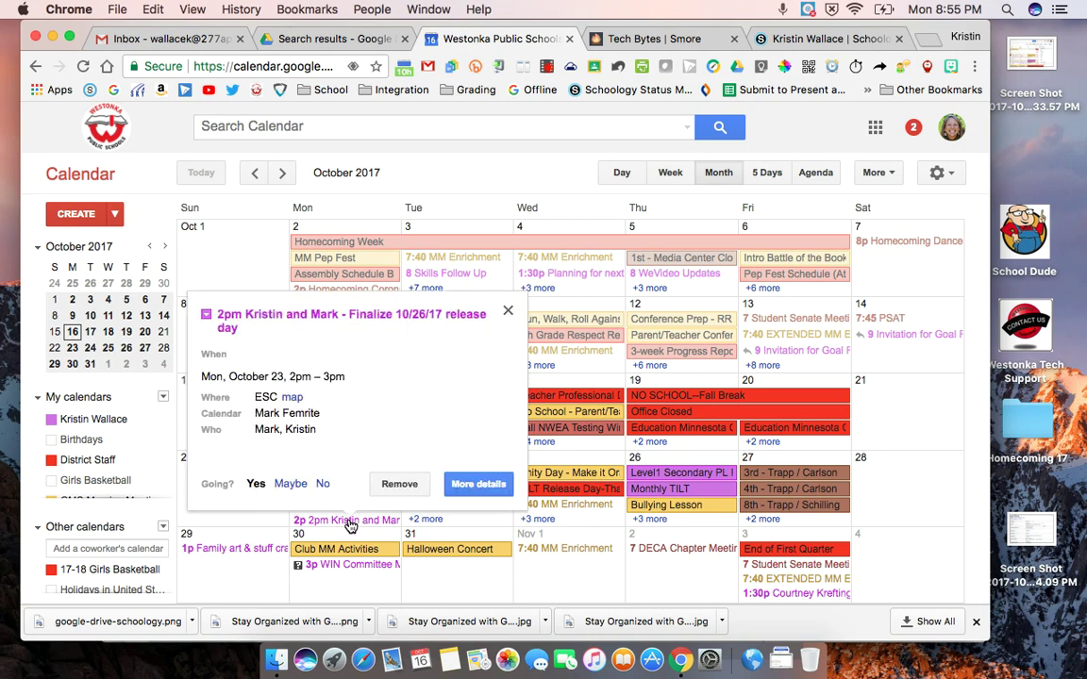
left_click(488, 502)
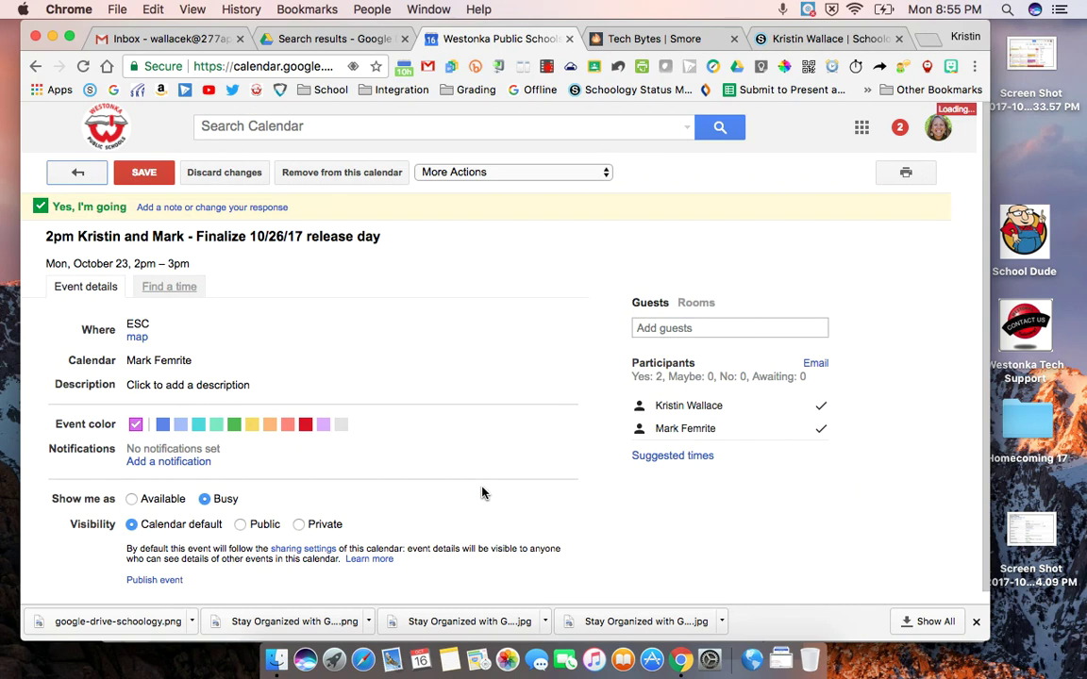
Add a minutes-based reminder to the meeting and have it delivered by SMS
scroll(480, 490, "down", 1)
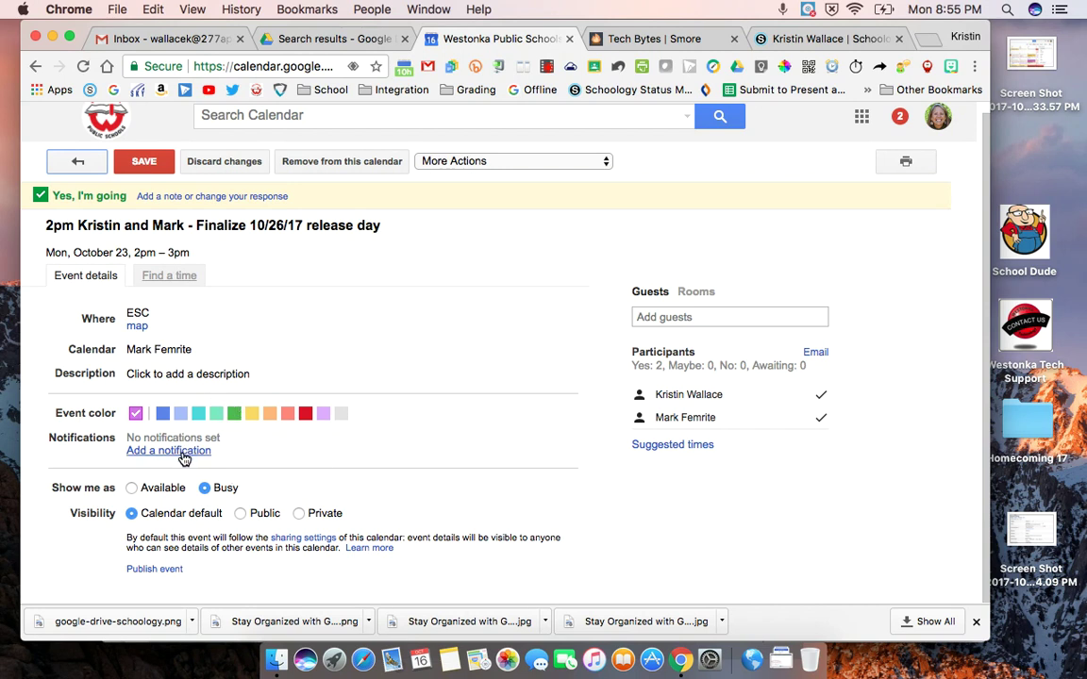
left_click(184, 453)
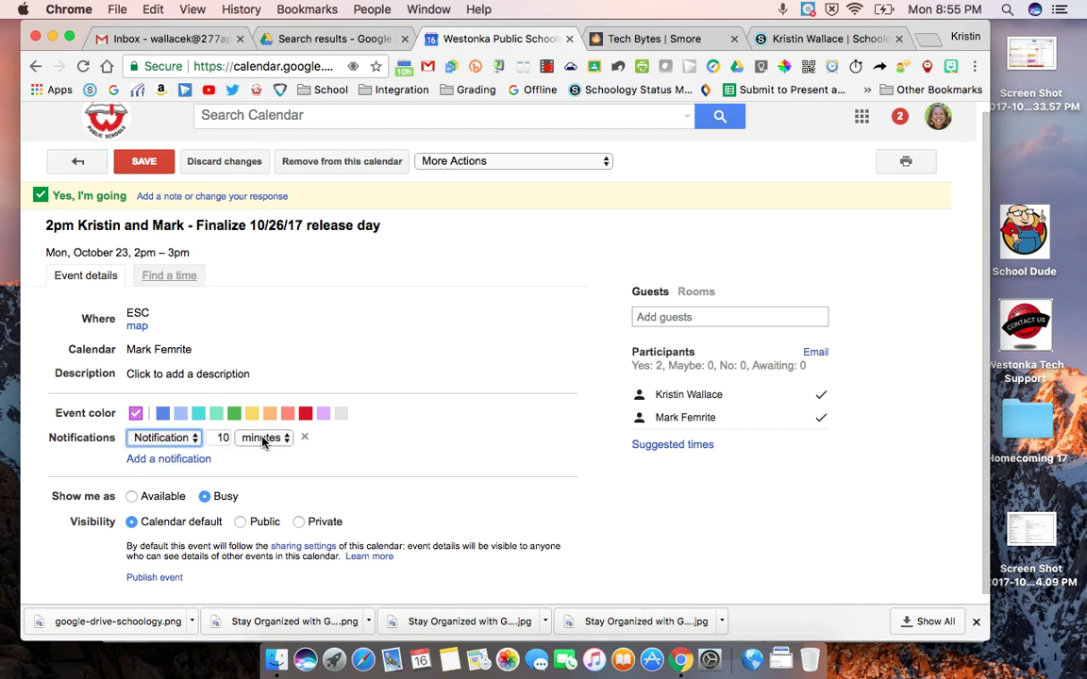
left_click(264, 437)
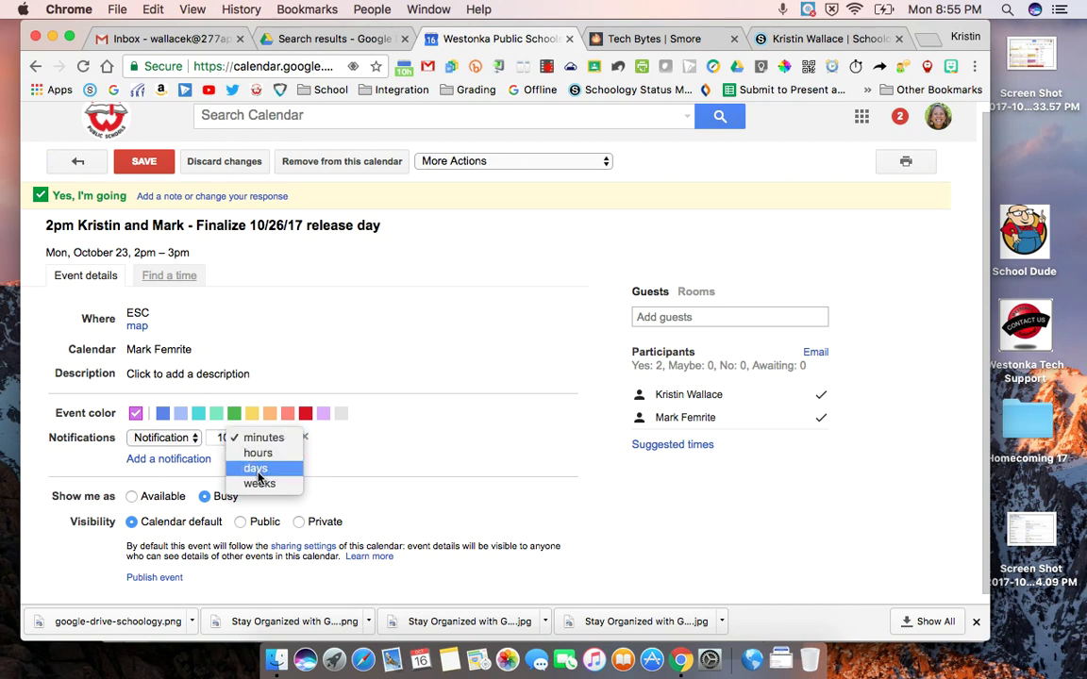
left_click(391, 468)
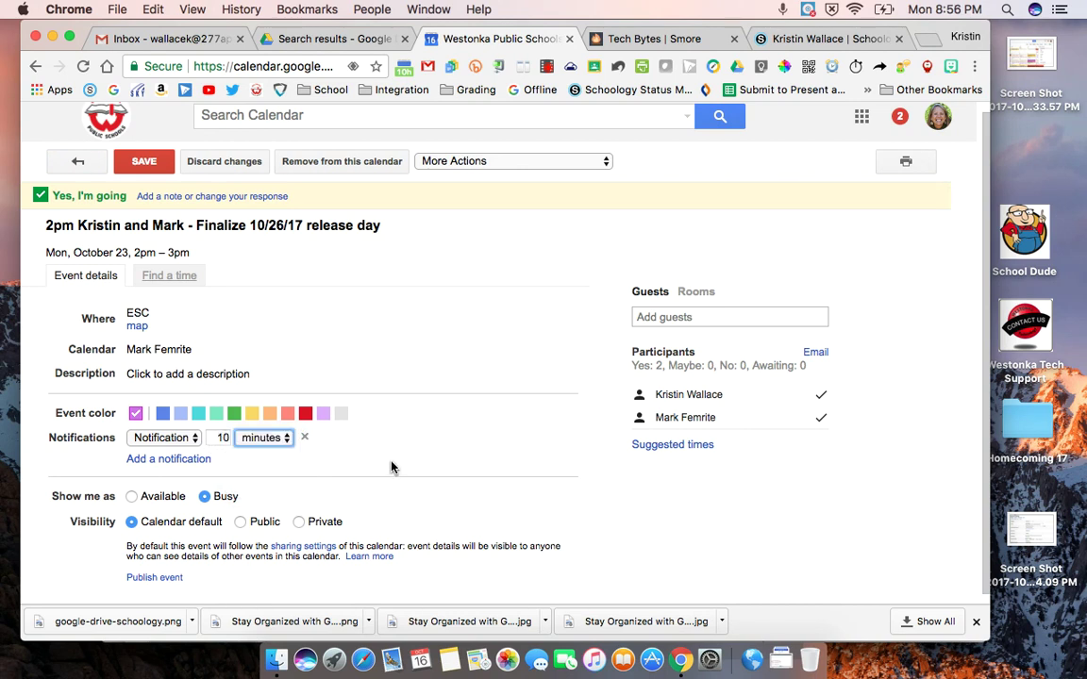
left_click(175, 440)
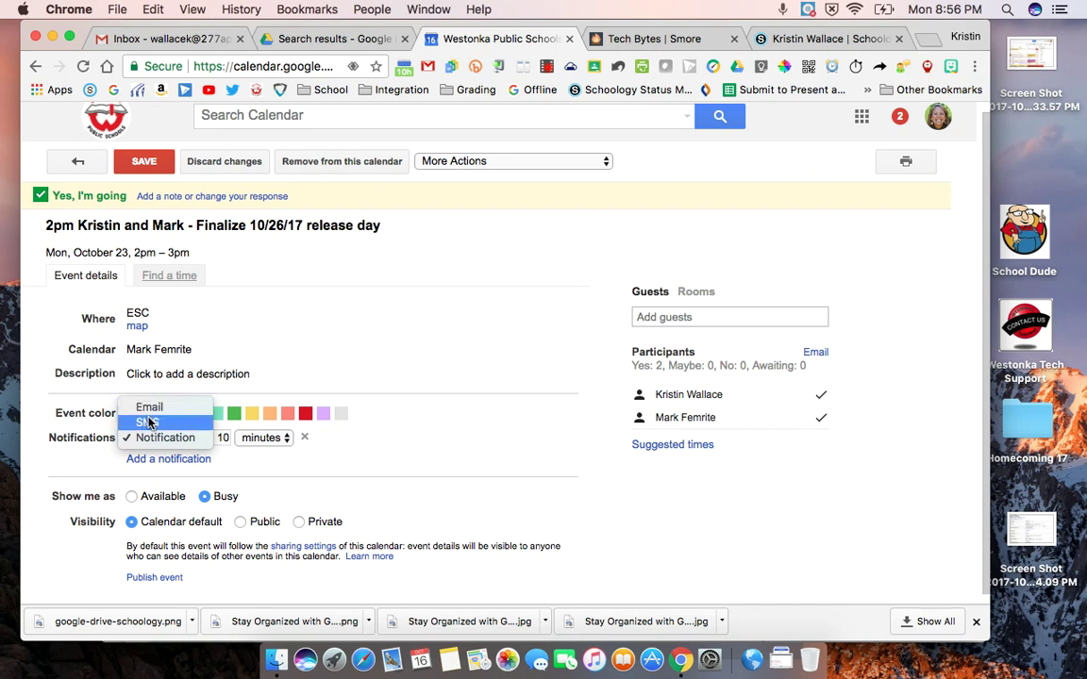
left_click(251, 460)
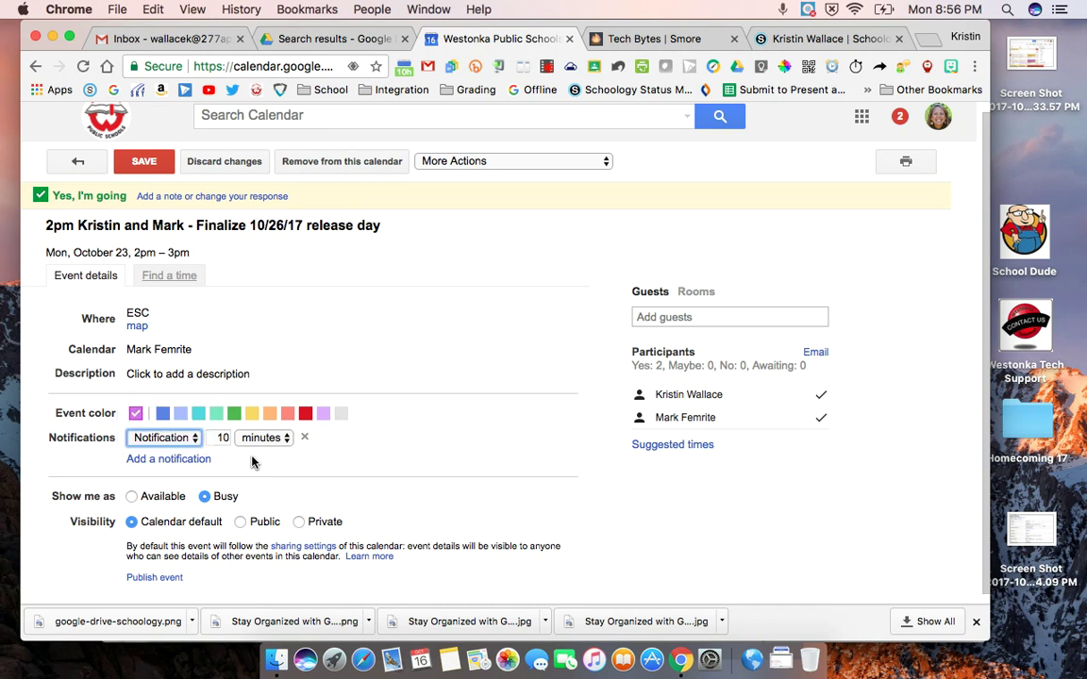
left_click(184, 445)
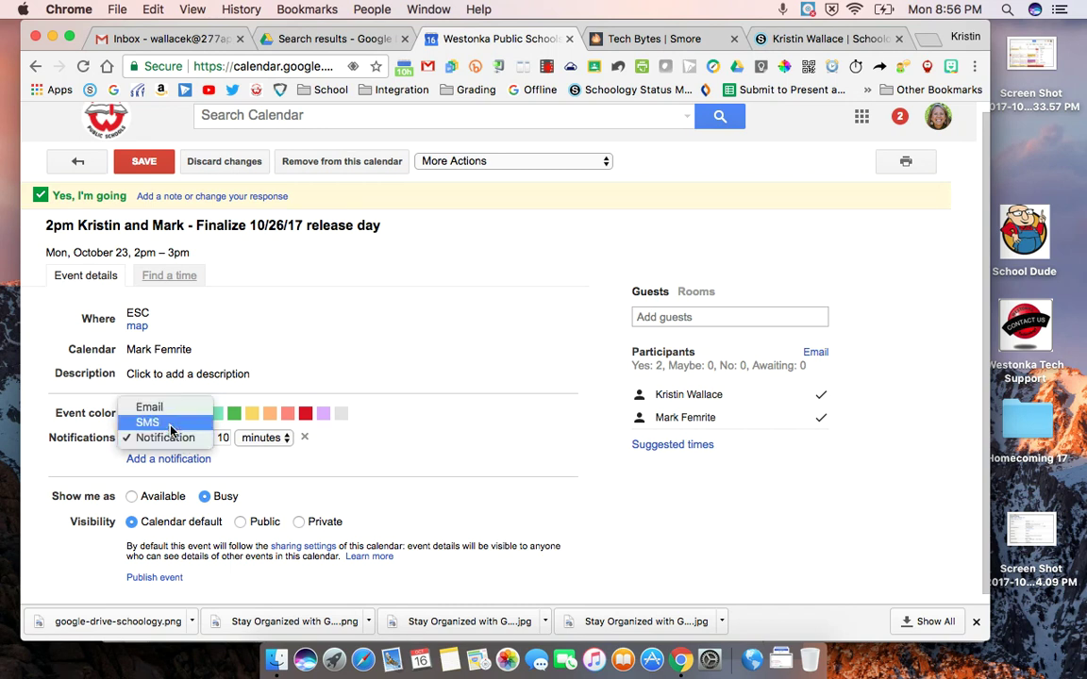
left_click(174, 421)
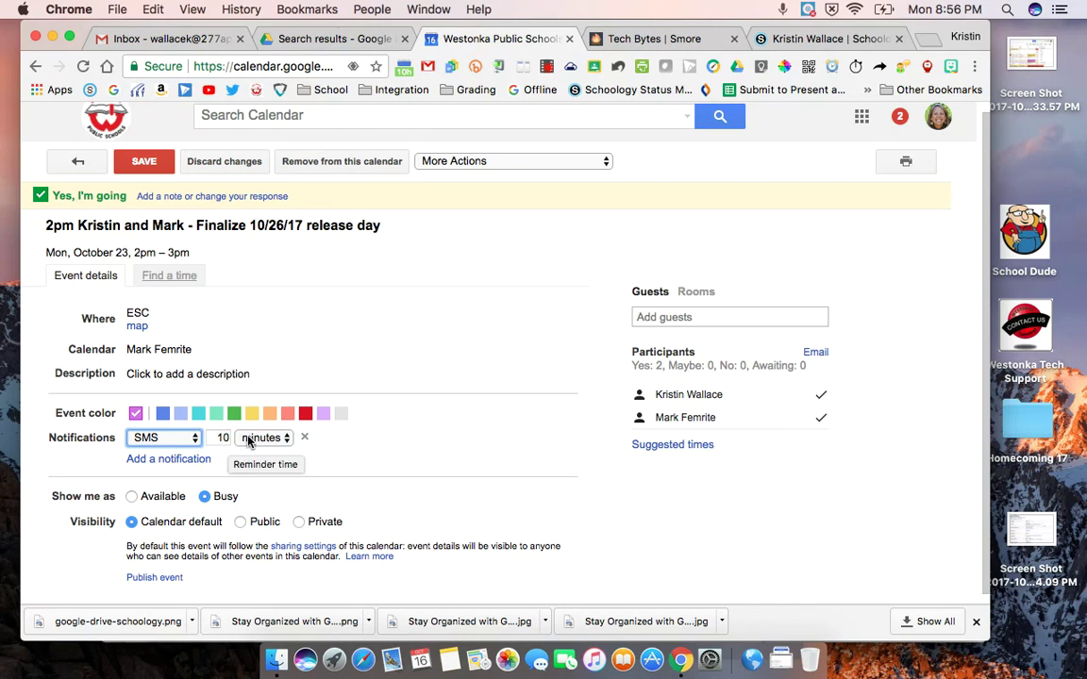
Set the SMS reminder to 30 minutes before and save the meeting
left_click(221, 438)
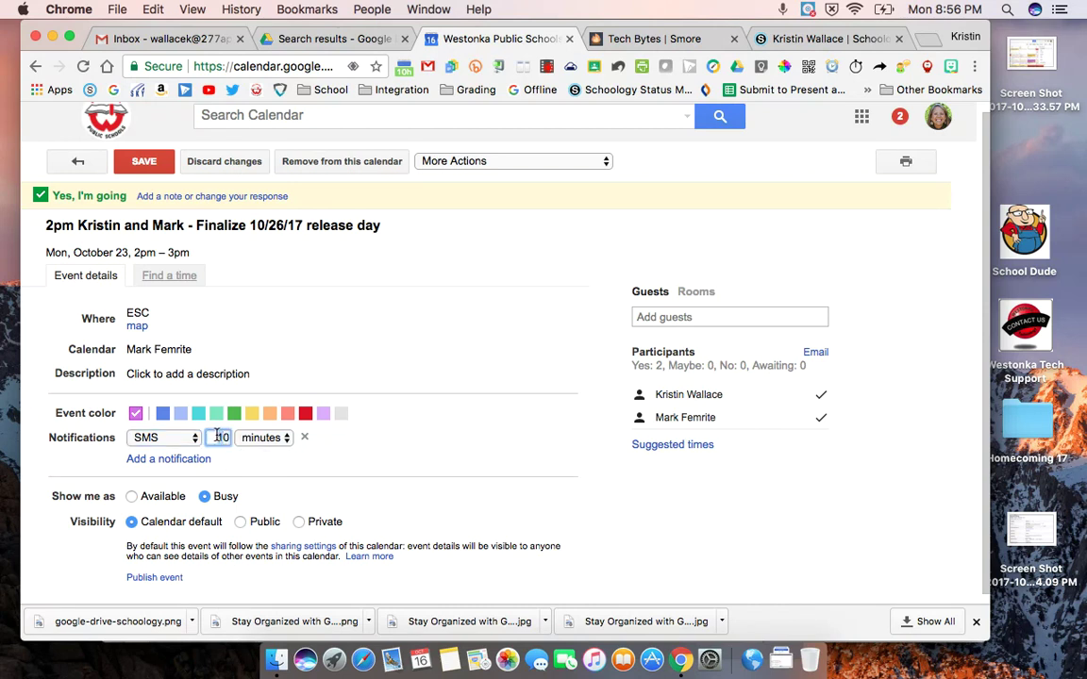
key("BackSpace")
key("BackSpace")
type("30")
left_click(146, 163)
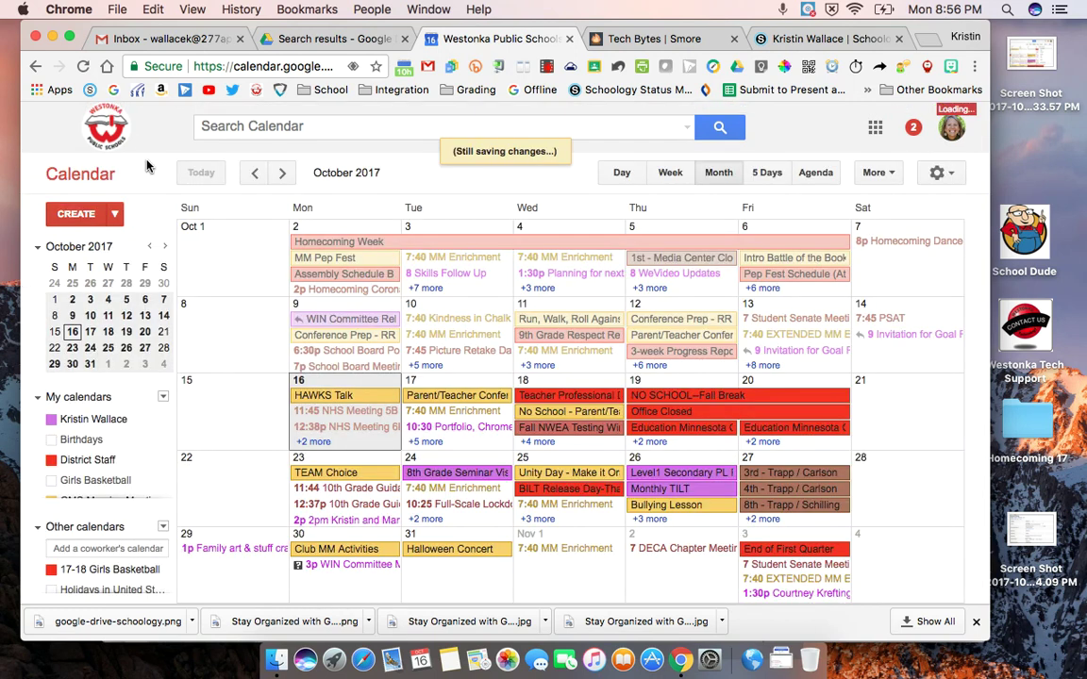